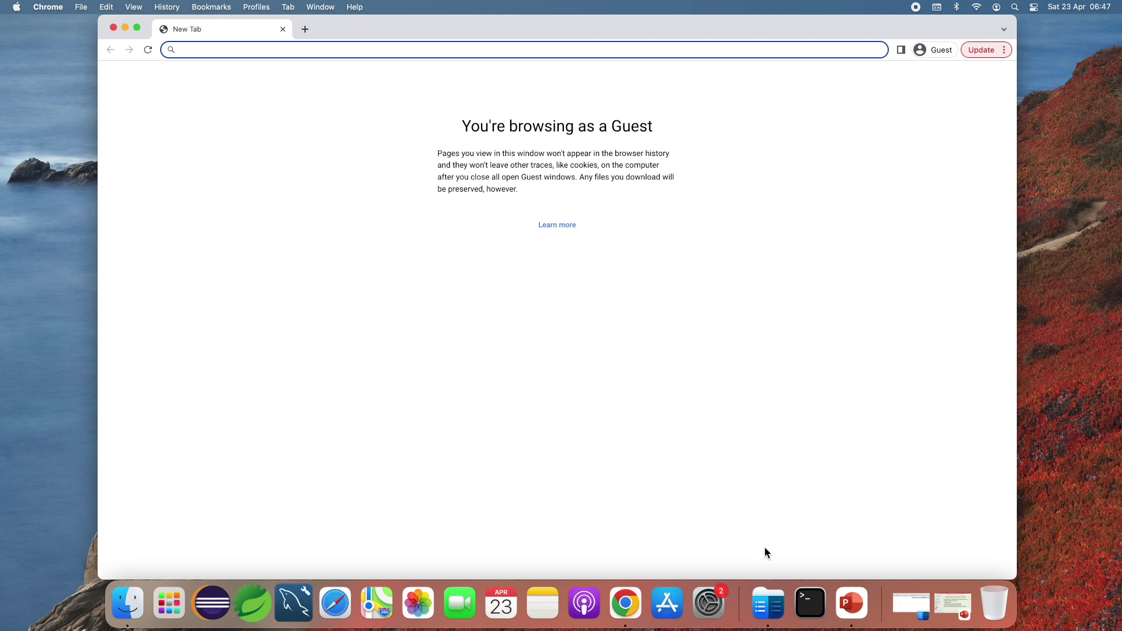
Load oracle.com/java/technologies/downloads/ and show the macOS downloads for Java 18
type("orac")
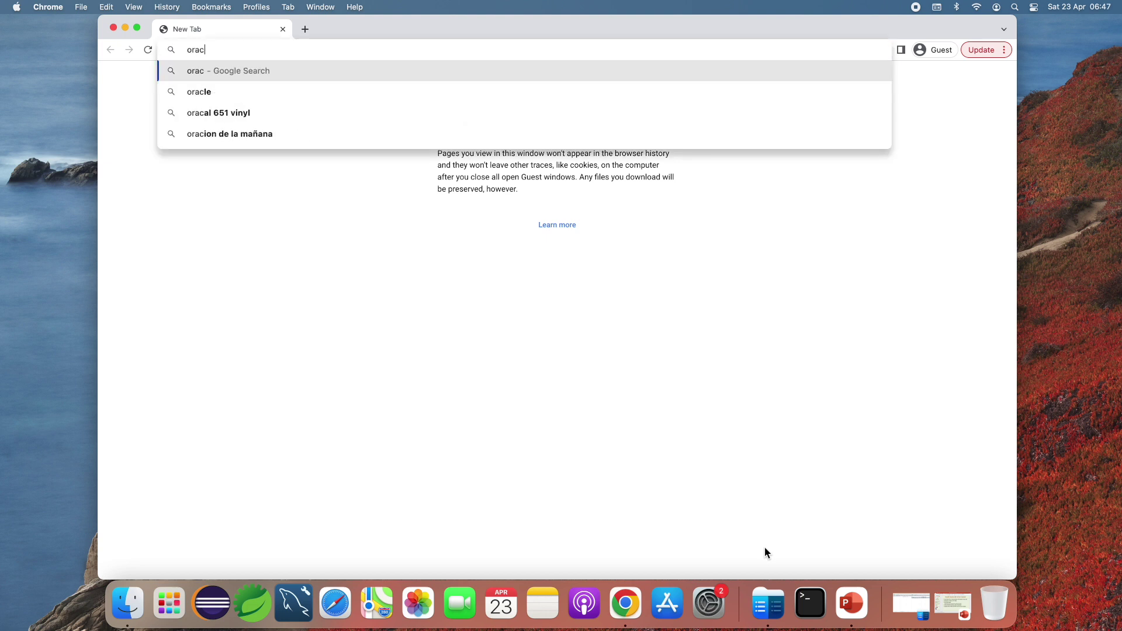
type("le.com/")
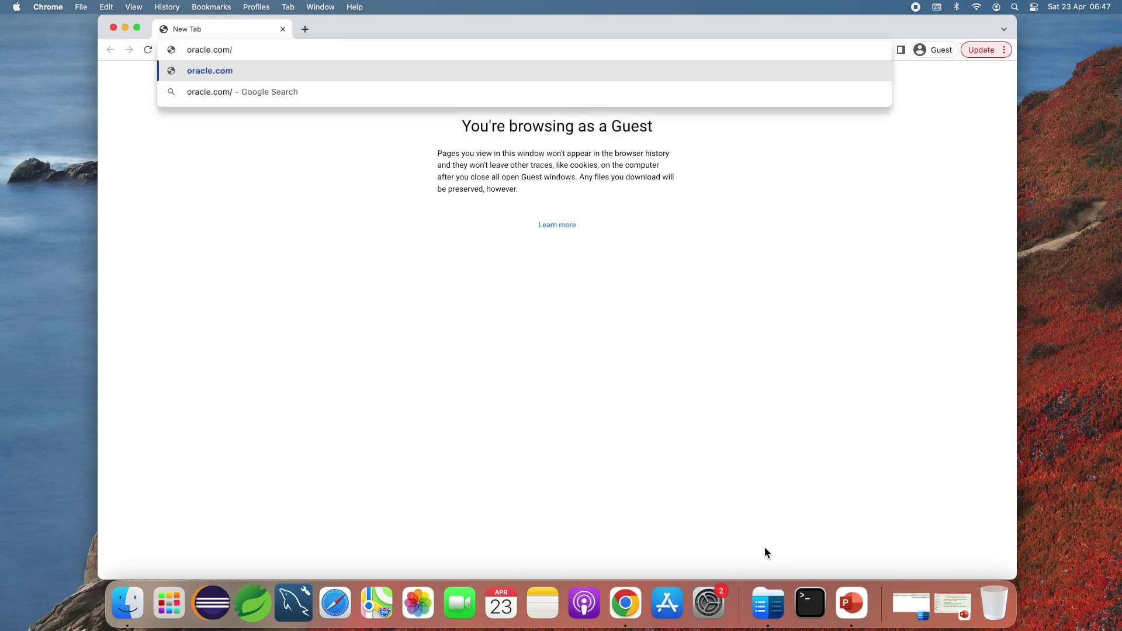
type("java/tech")
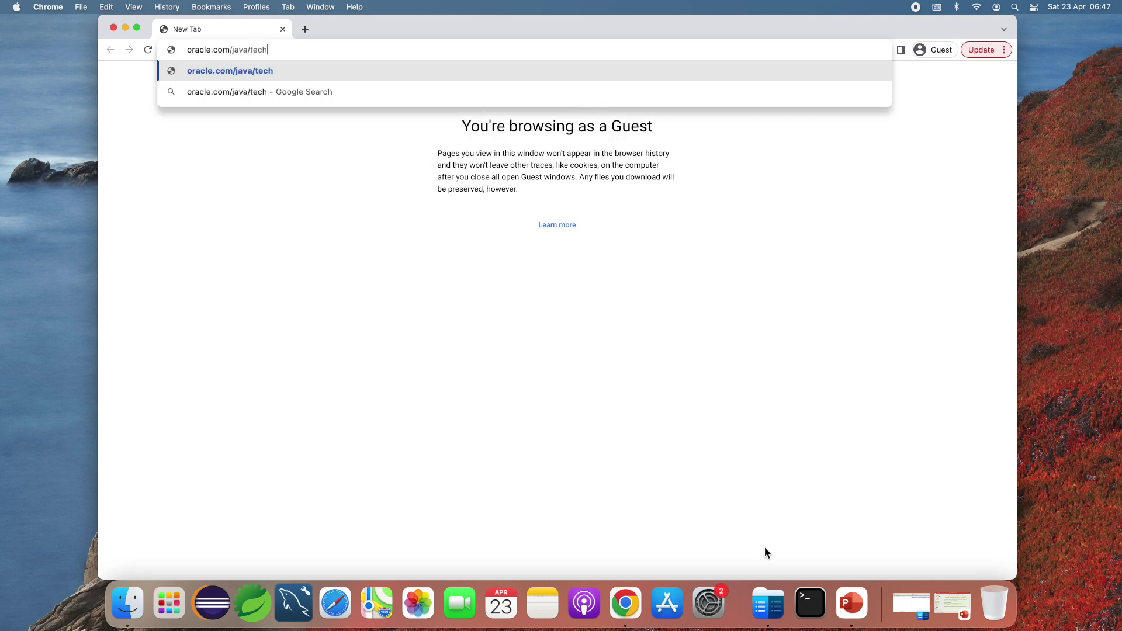
type("nologies/downloads/")
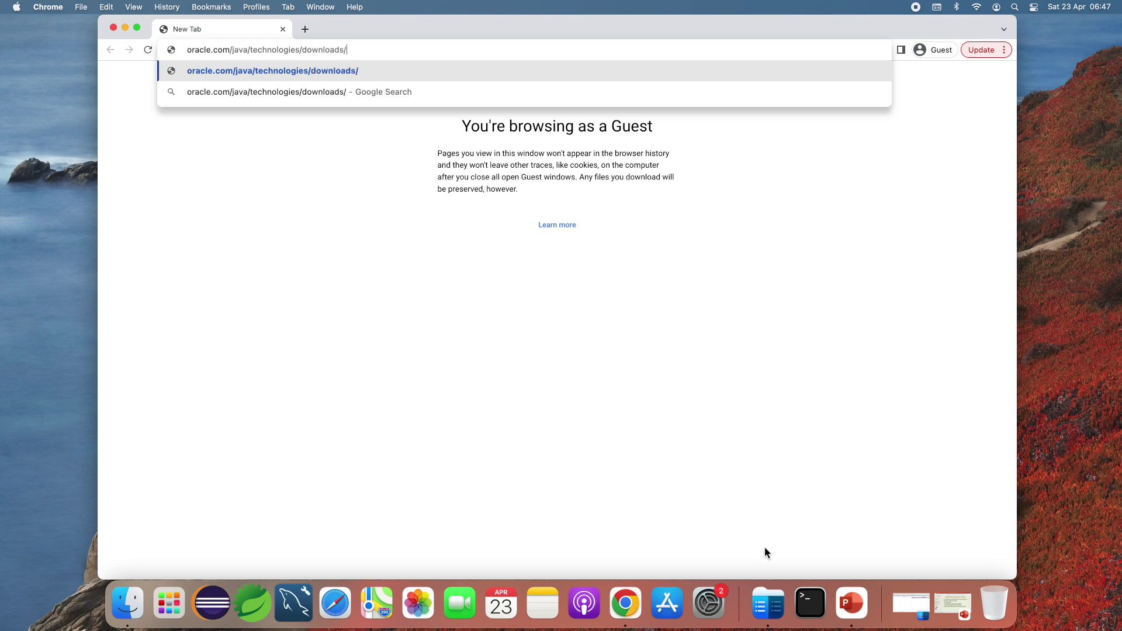
key("Return")
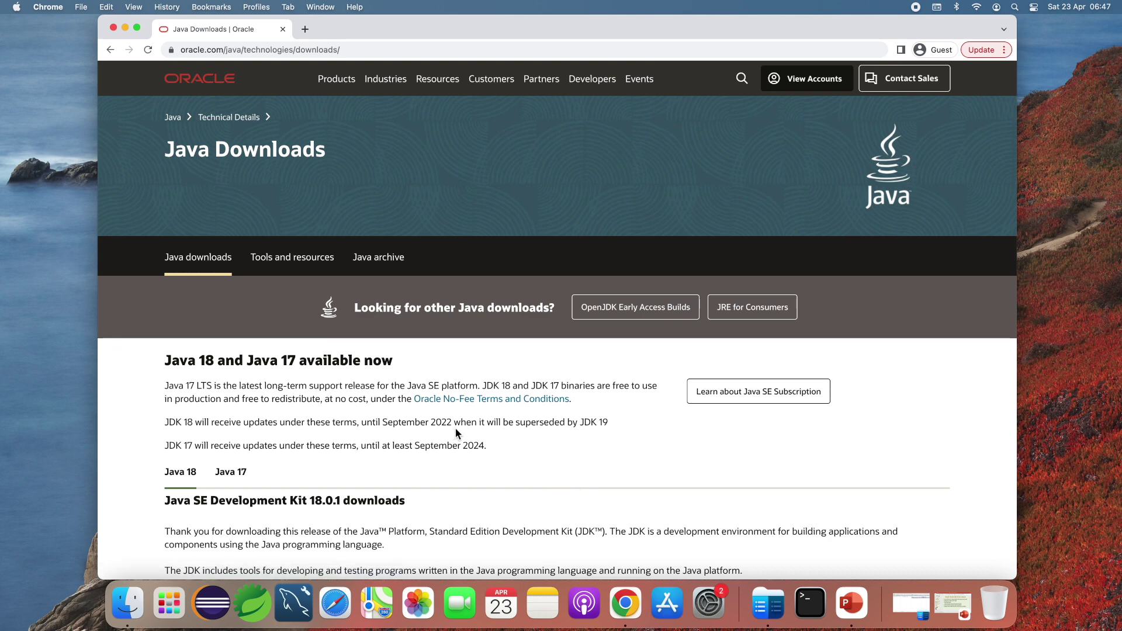
scroll(454, 428, "down", 10)
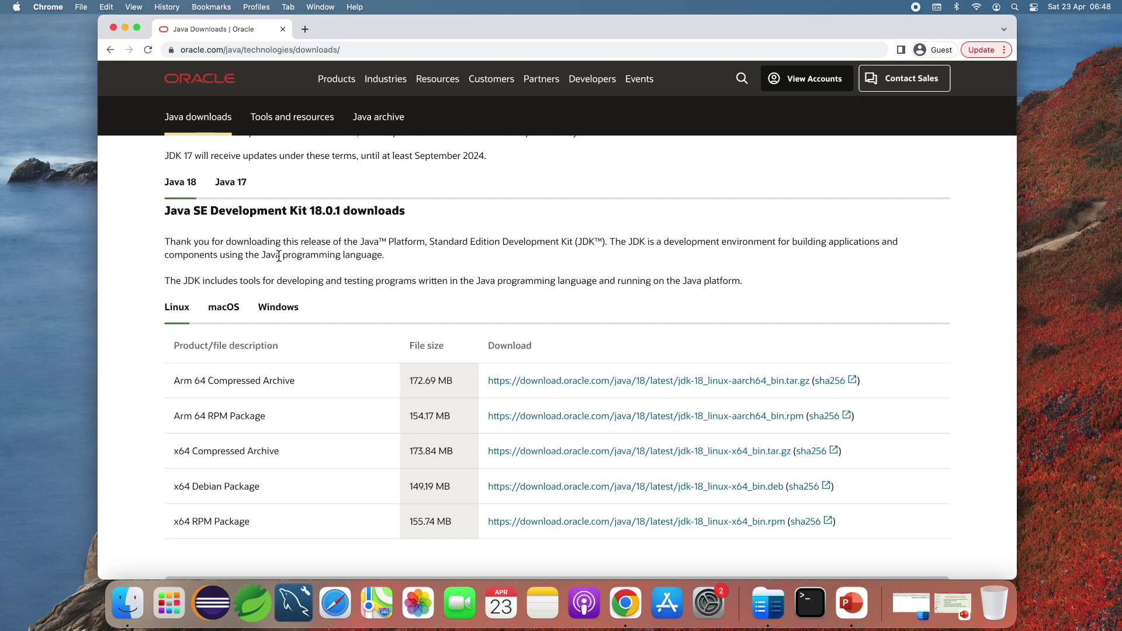
left_click(225, 316)
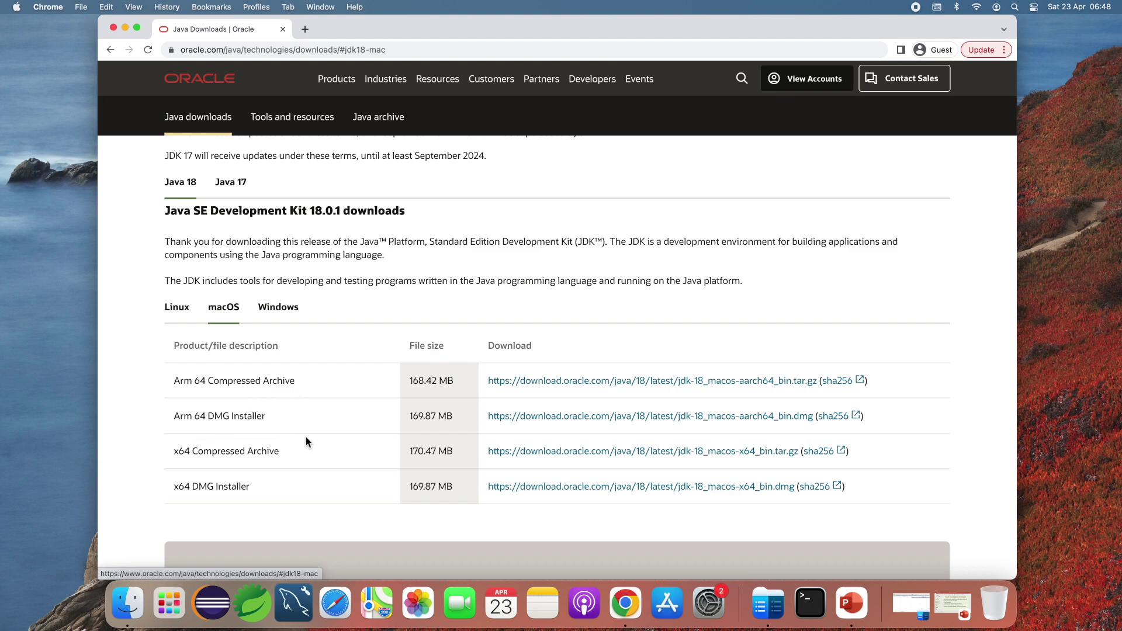
Highlight the Arm 64 DMG Installer, then the x64 DMG Installer, in the macOS table
scroll(305, 438, "down", 3)
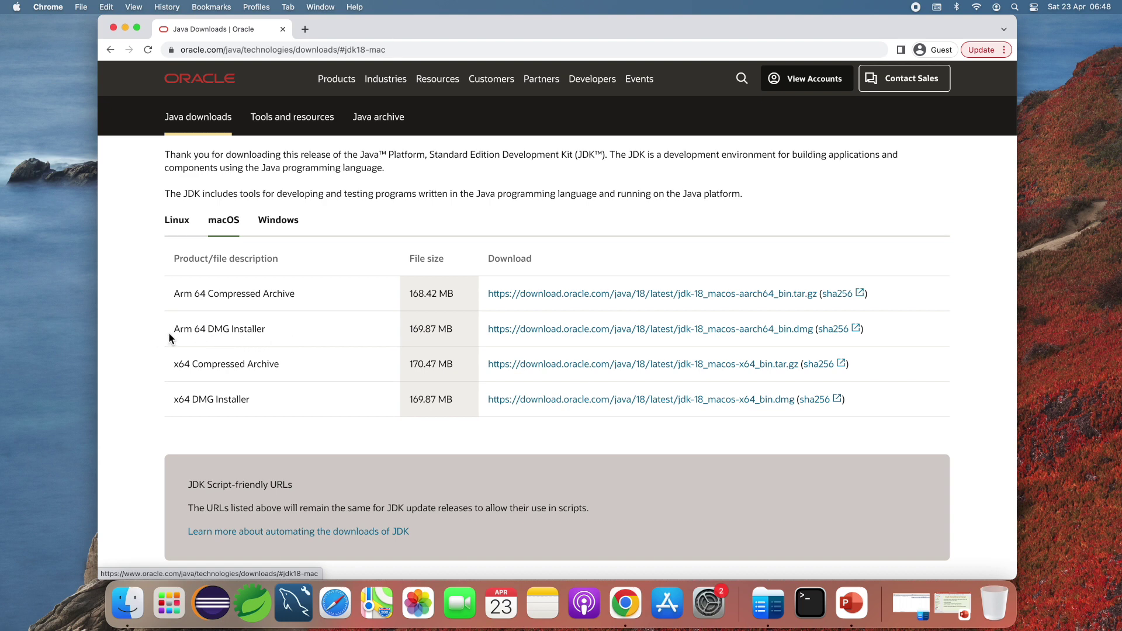
left_click_drag(176, 329, 272, 333)
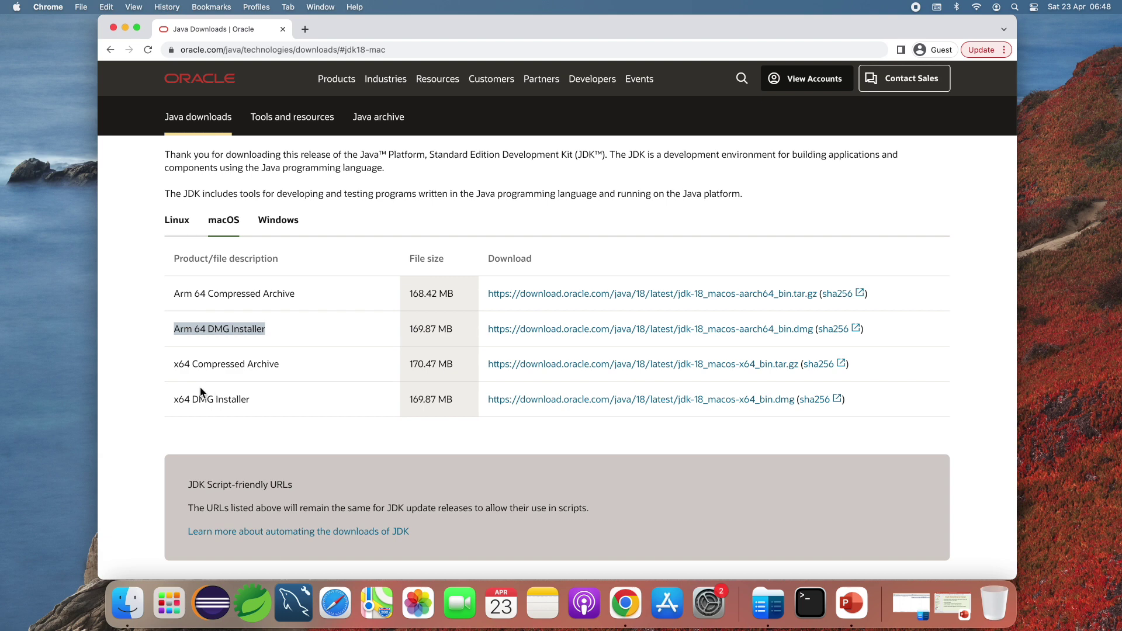
left_click_drag(170, 402, 257, 402)
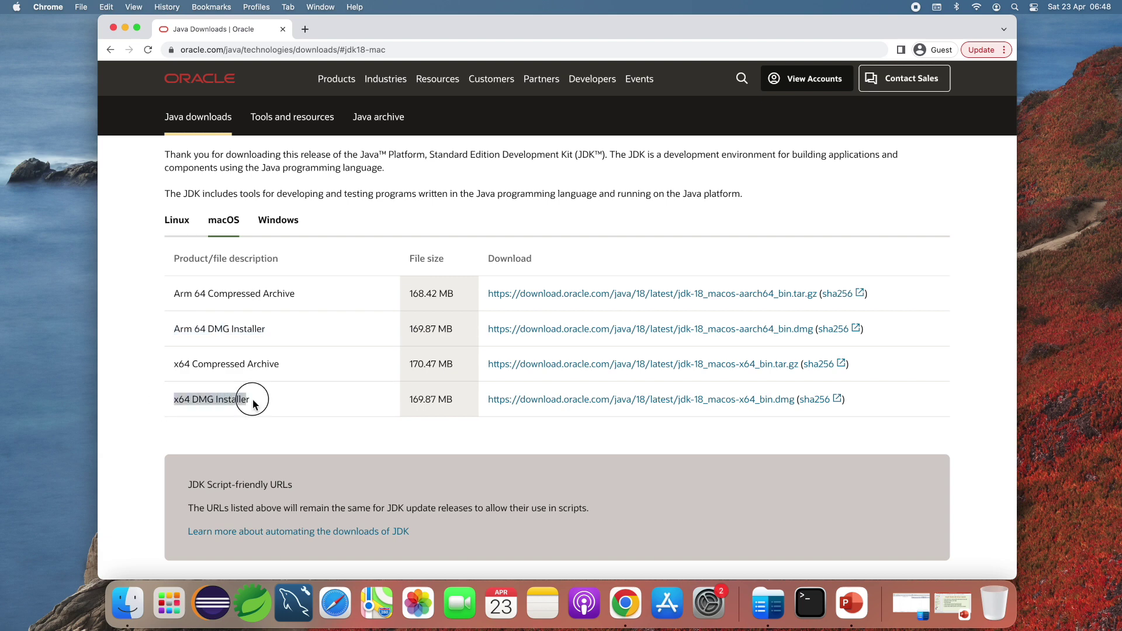
left_click(17, 7)
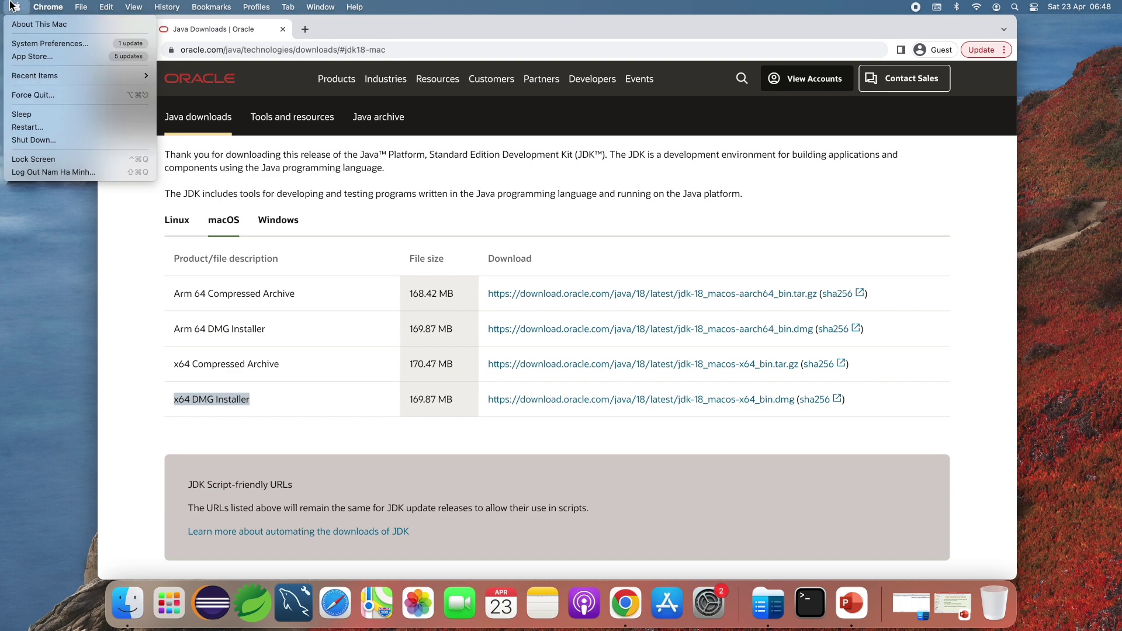
left_click(17, 30)
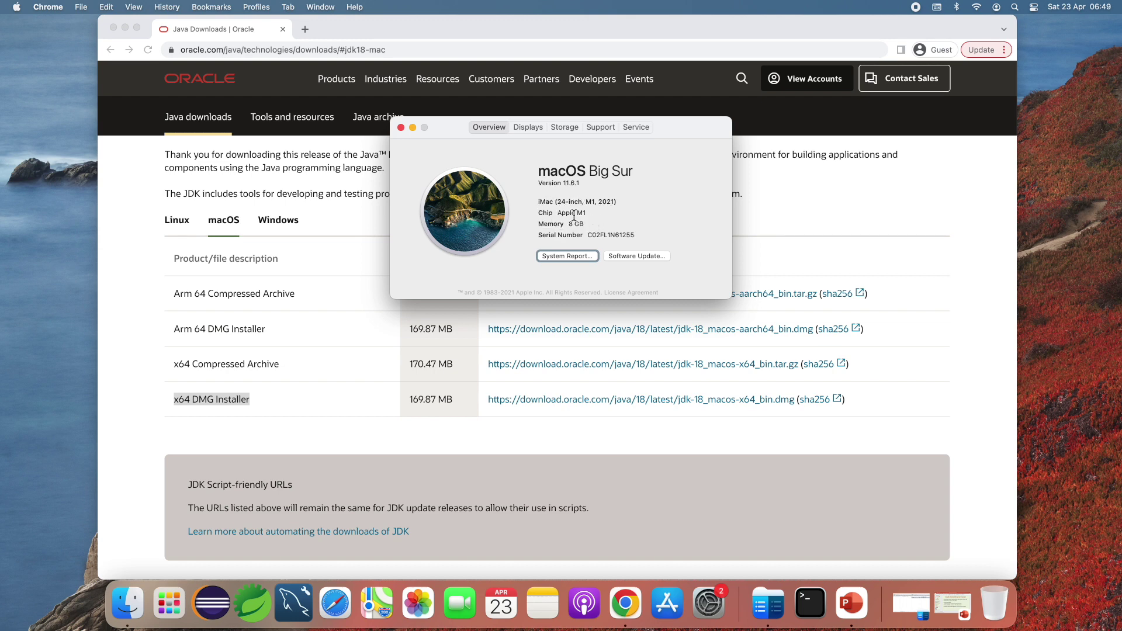
left_click(401, 128)
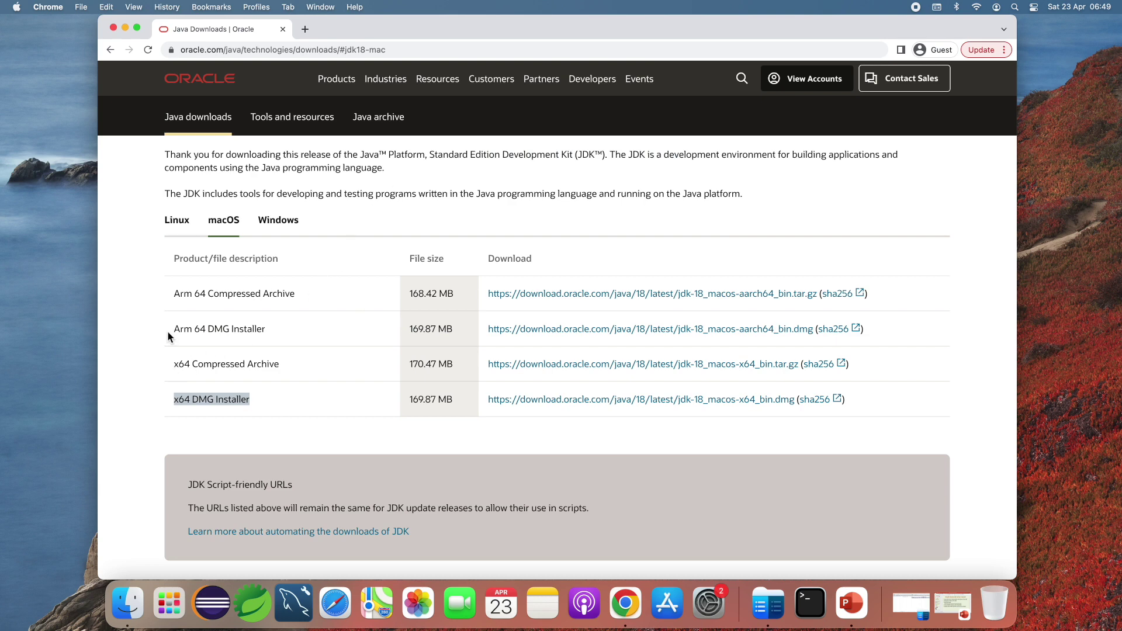
left_click(188, 330)
Download jdk-18_macos-aarch64_bin.dmg, the Arm 64 DMG Installer, and show it in its folder
left_click_drag(189, 330, 277, 333)
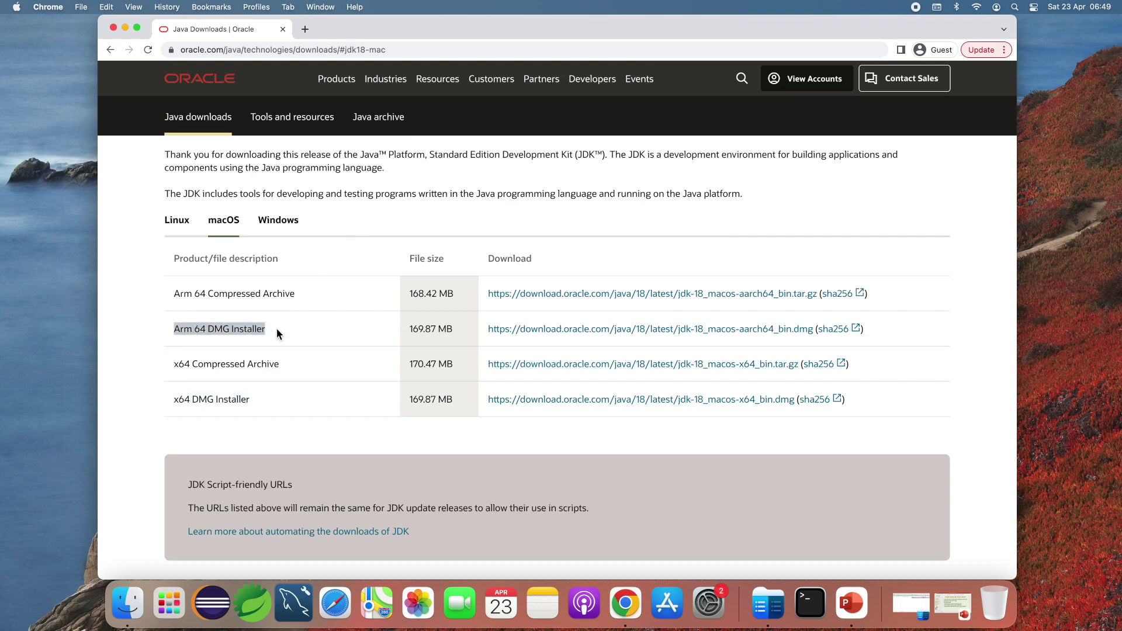
left_click(716, 330)
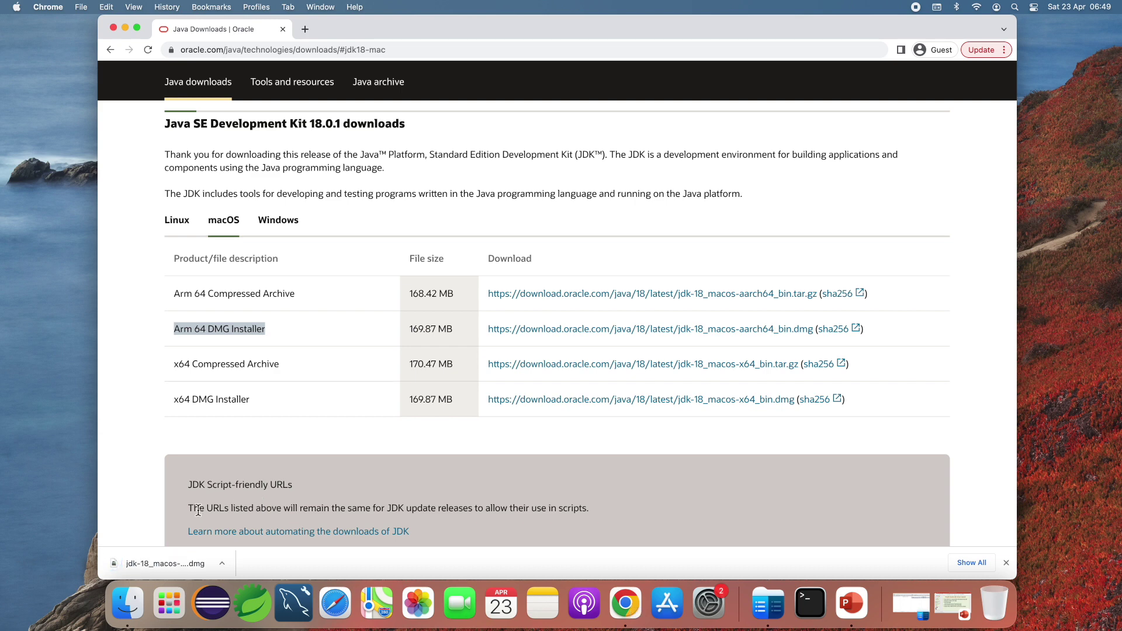
left_click(220, 562)
left_click(249, 549)
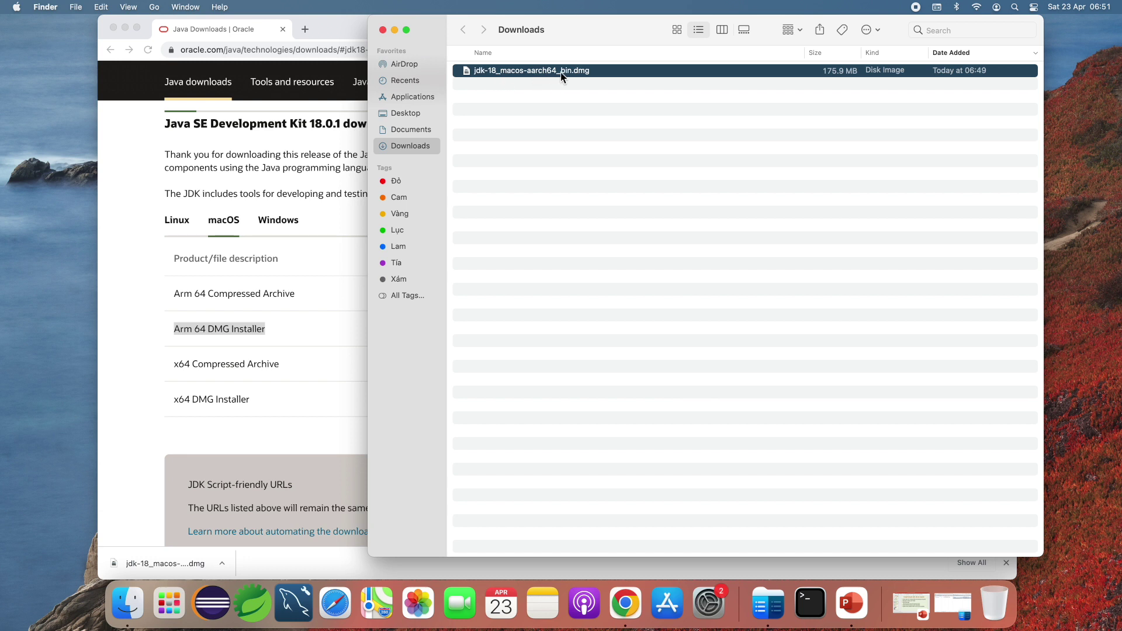
Bring the Chrome window with the JDK 18 macOS download table back to the front
left_click(138, 303)
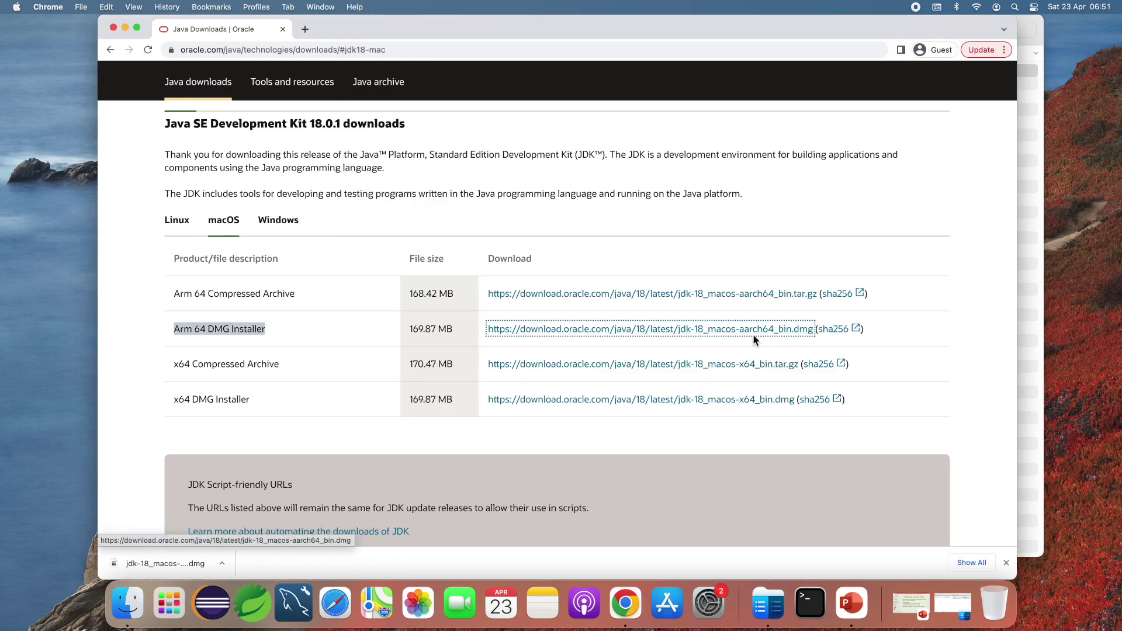
Open the Arm 64 DMG's sha256 checksum, select the hash, and launch Terminal
left_click(834, 333)
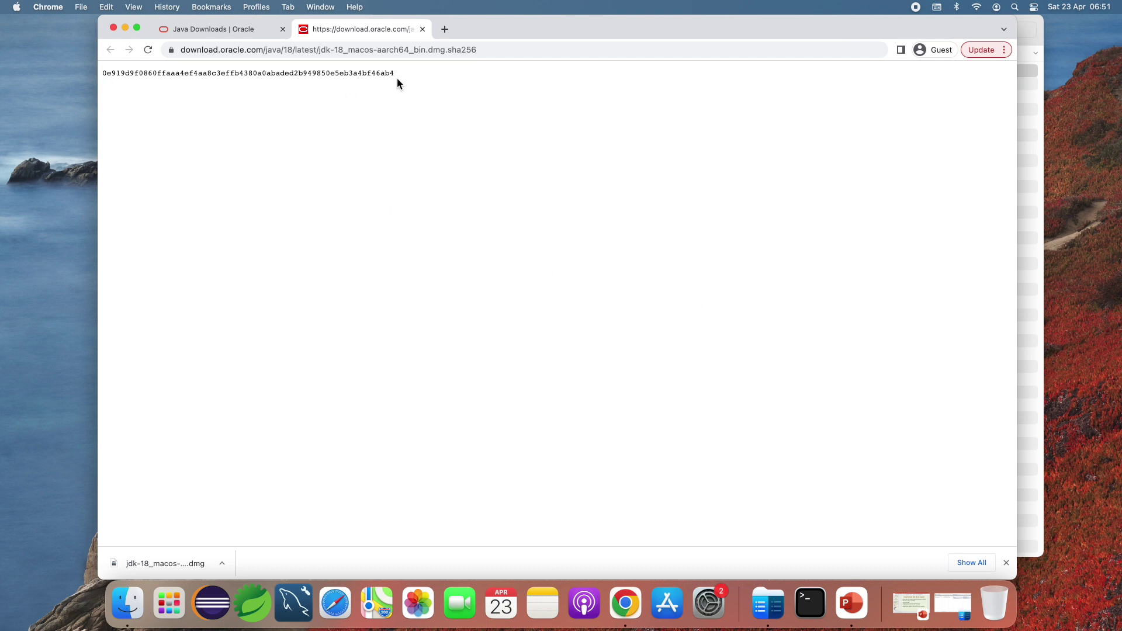
left_click_drag(397, 78, 94, 75)
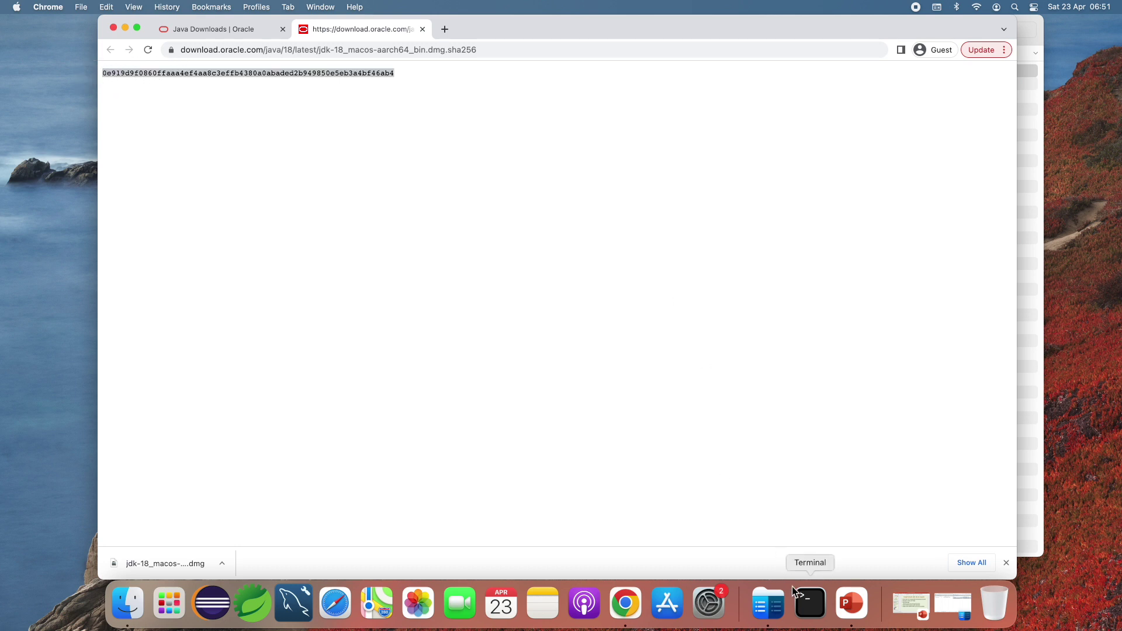
left_click(809, 604)
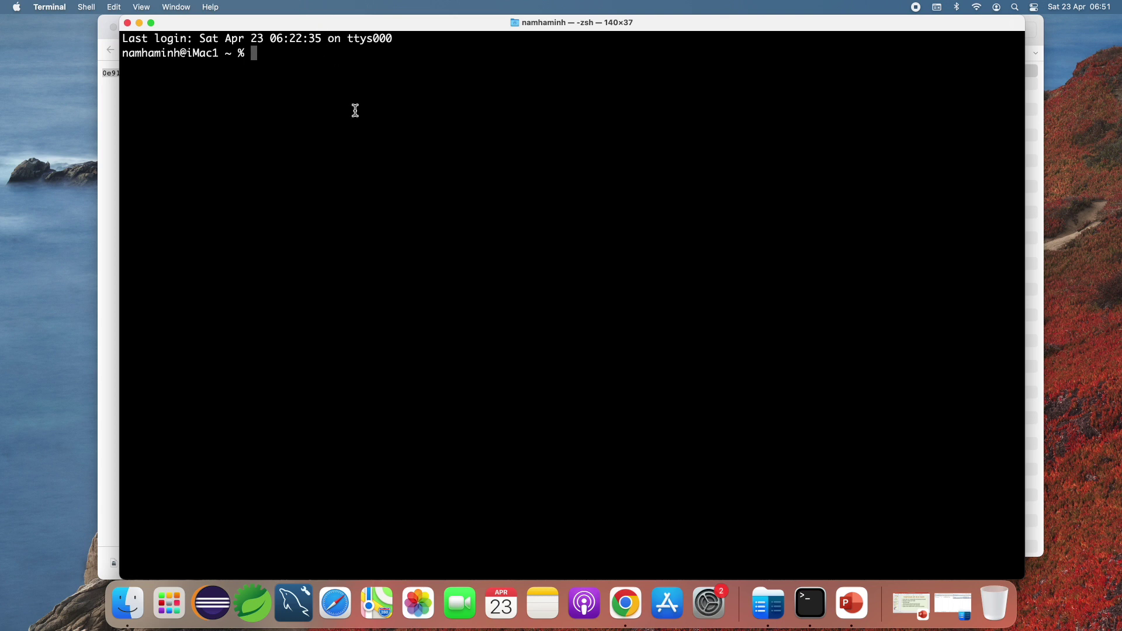
Change into the Downloads folder and list its files
type("cd Dwon")
key("BackSpace")
key("BackSpace")
key("BackSpace")
type("own")
key("Tab")
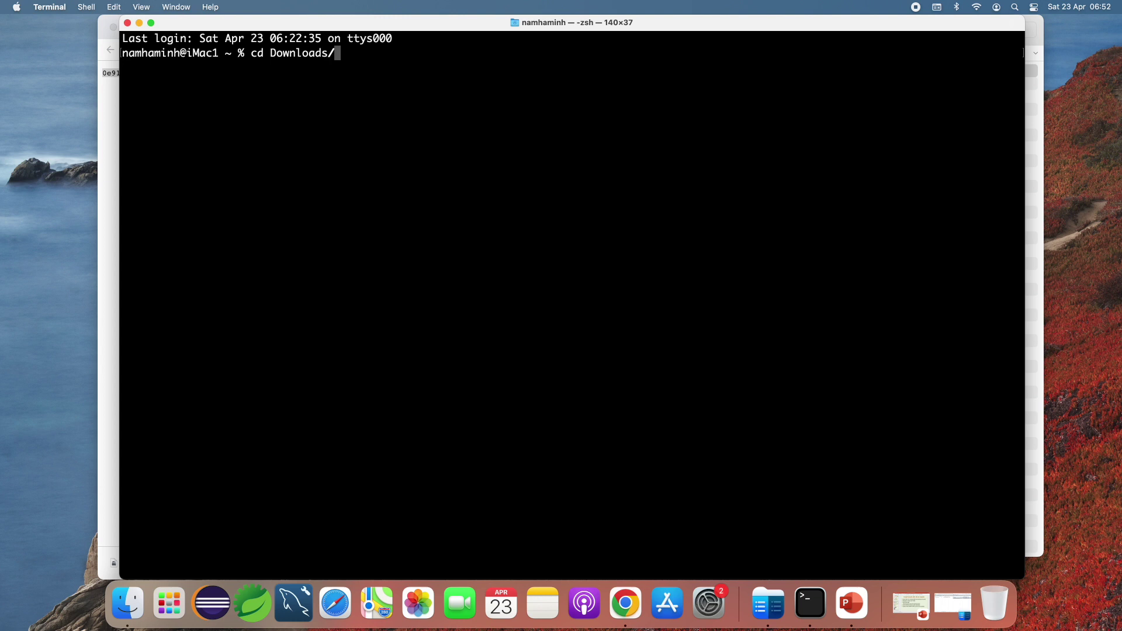
key("Return")
type("ls")
key("Return")
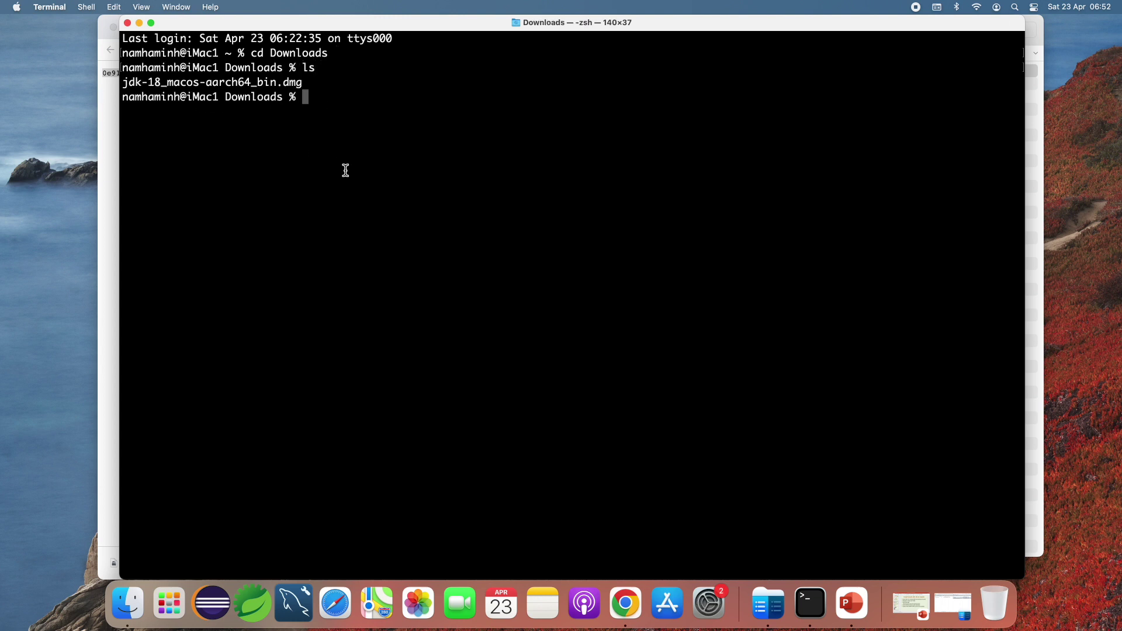
Run shasum -a 256 on jdk-18_macos-aarch64_bin.dmg and move Terminal aside to compare hashes
type("sha")
key("BackSpace")
type("sum -a 256 jdk")
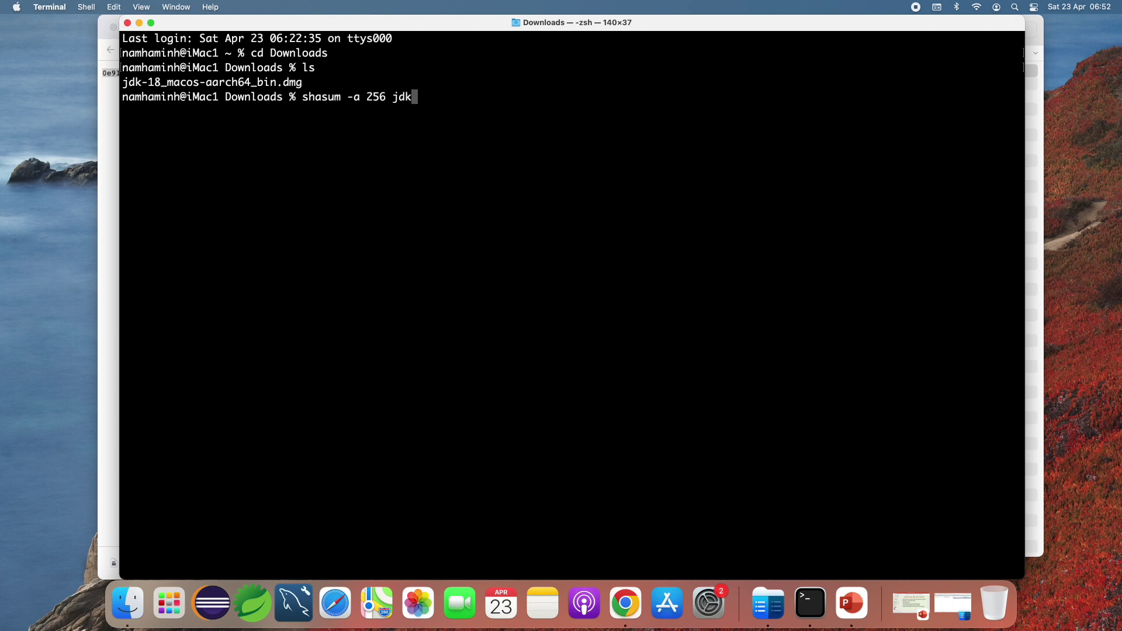
key("Tab")
key("Return")
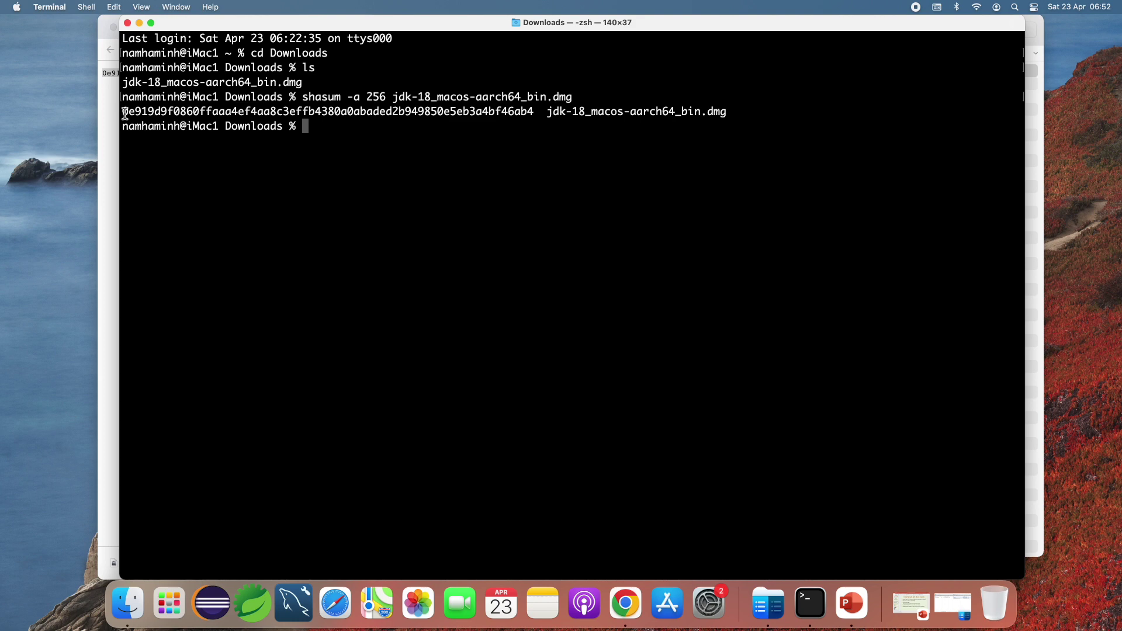
left_click_drag(396, 25, 427, 106)
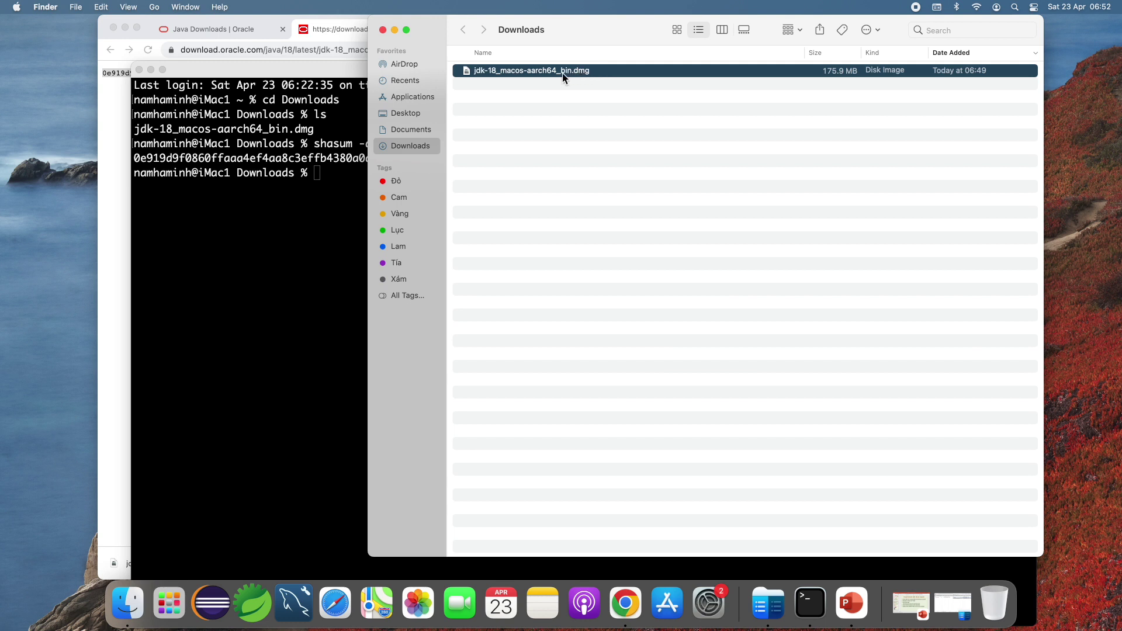
Mount the JDK disk image and launch JDK 18.0.1.pkg from the mounted volume
double_click(582, 71)
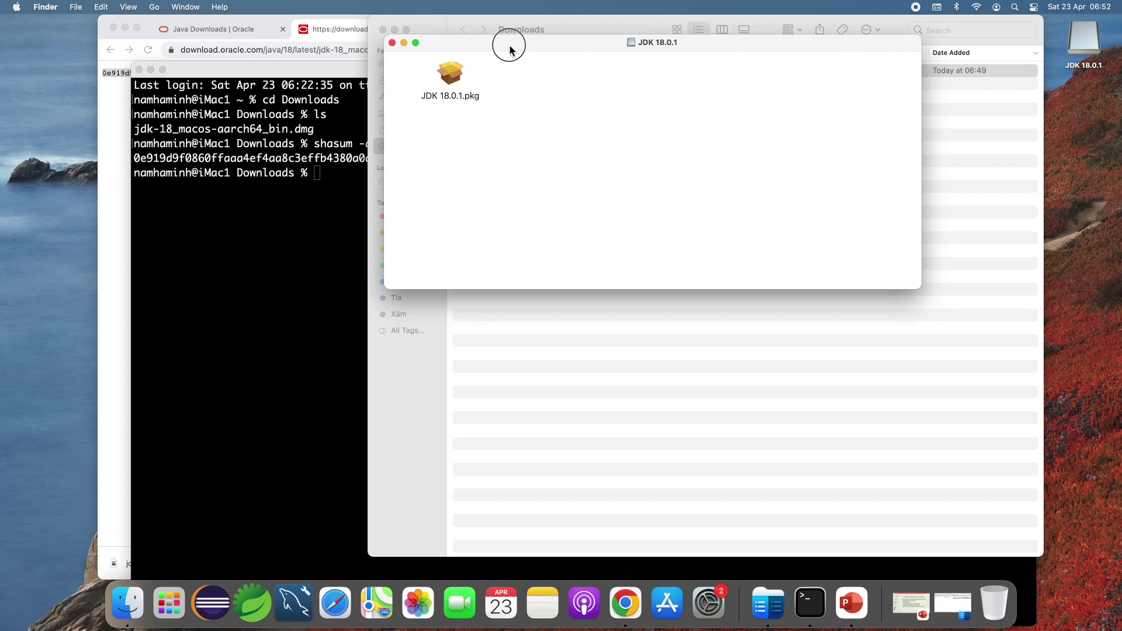
left_click_drag(508, 41, 506, 89)
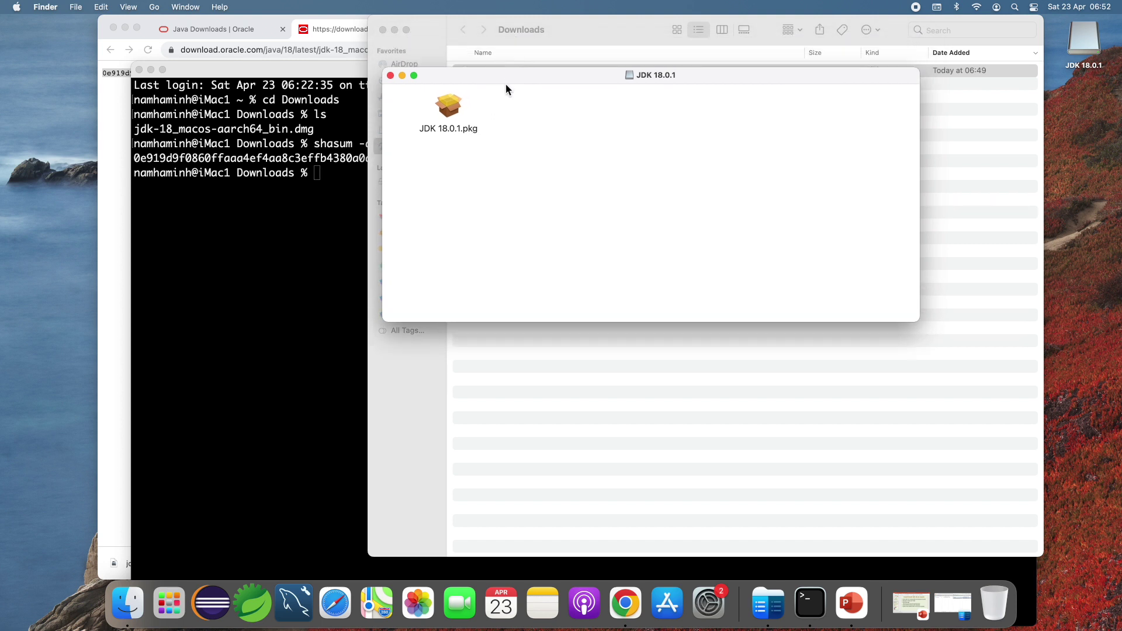
double_click(448, 109)
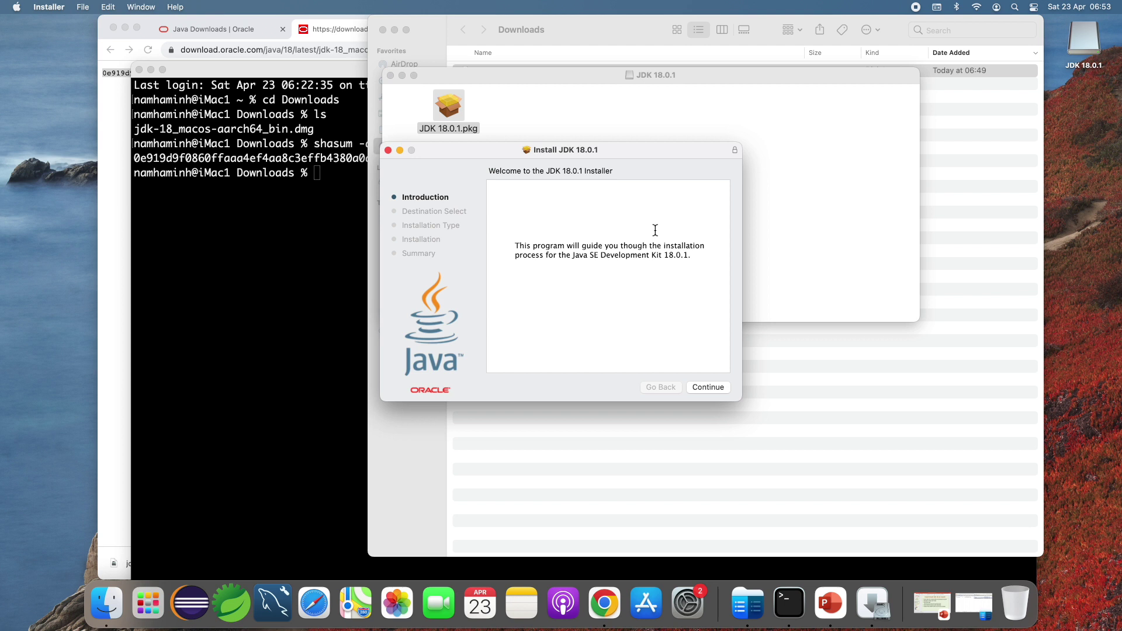
Run the standard JDK 18.0.1 install with the admin password, then move the installer to Trash
left_click(710, 389)
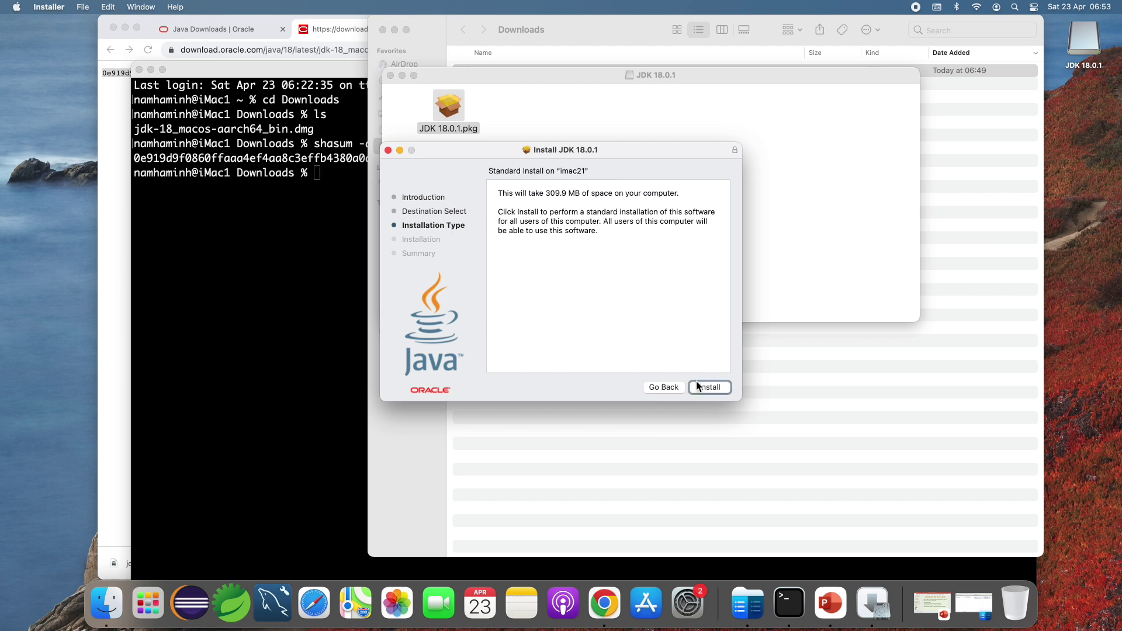
left_click(707, 388)
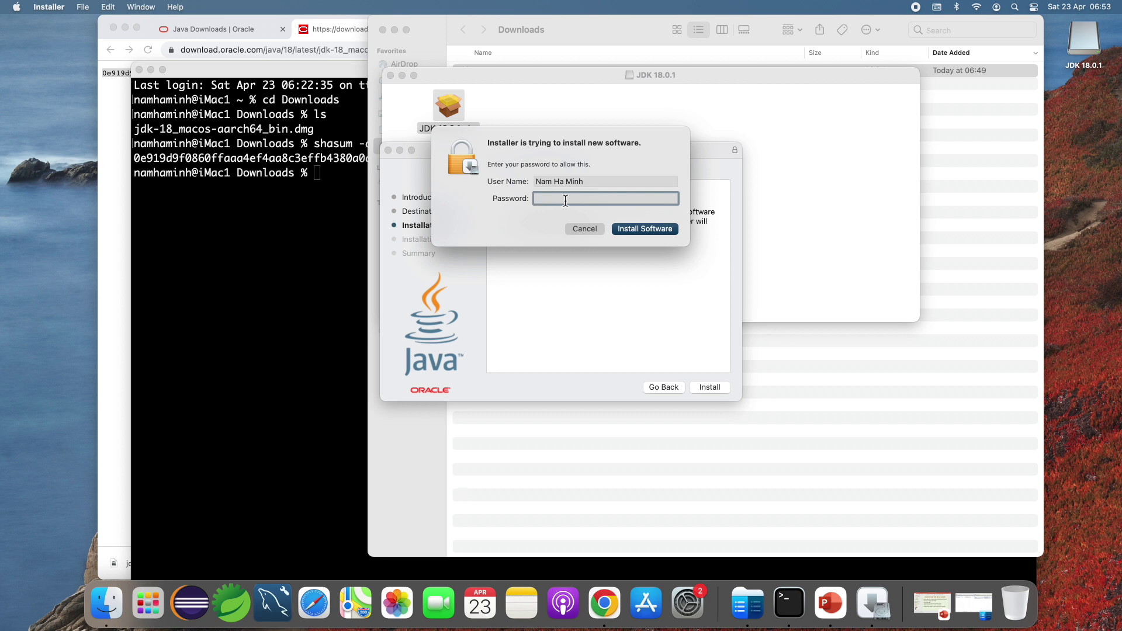
type("•••••••••••")
left_click(649, 228)
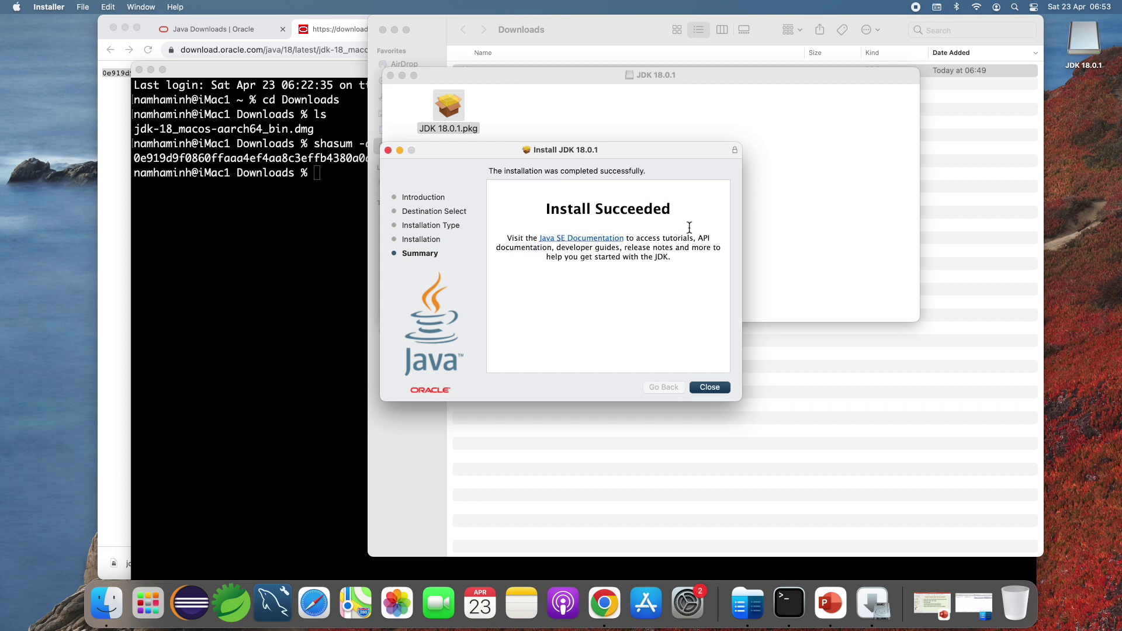
left_click(710, 388)
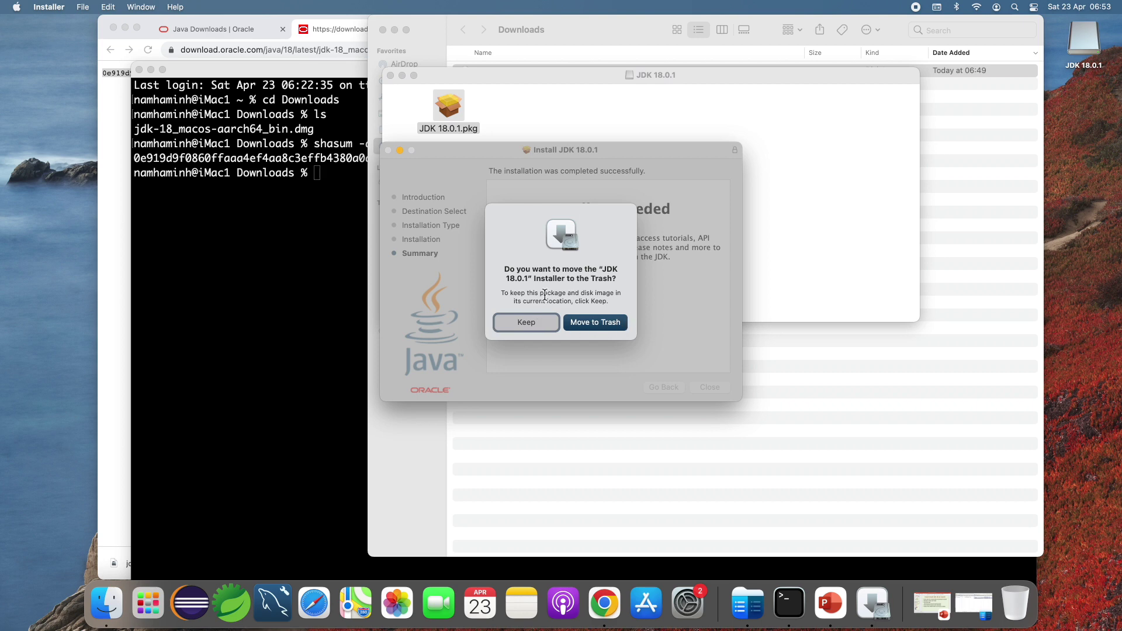
left_click(593, 323)
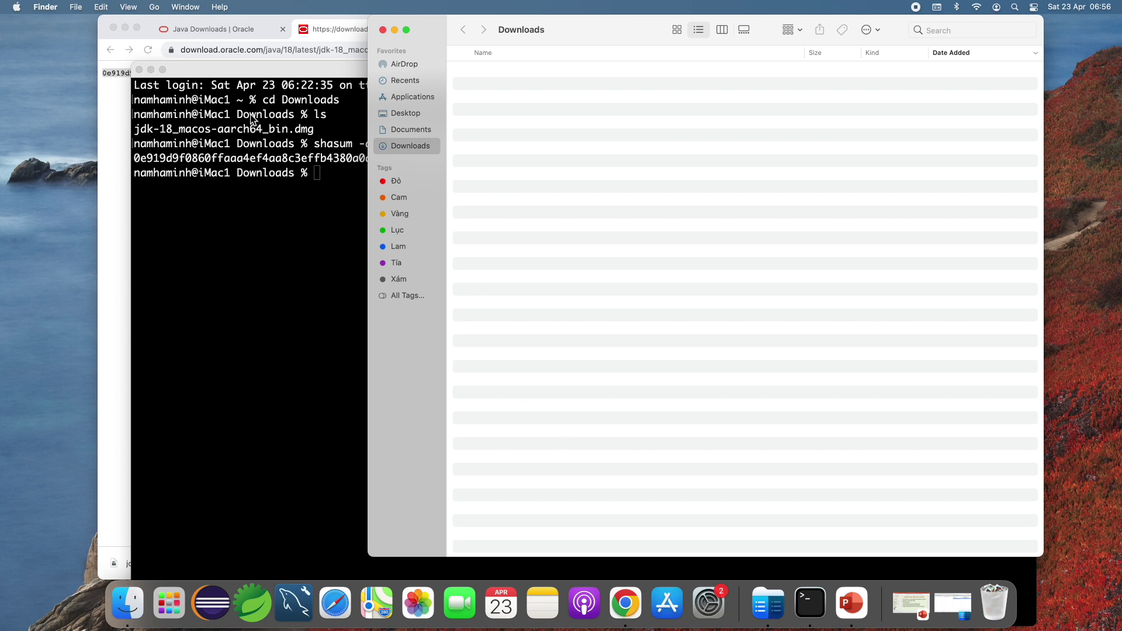
Run java -version in Terminal to confirm Java 18.0.1 is installed
left_click(241, 75)
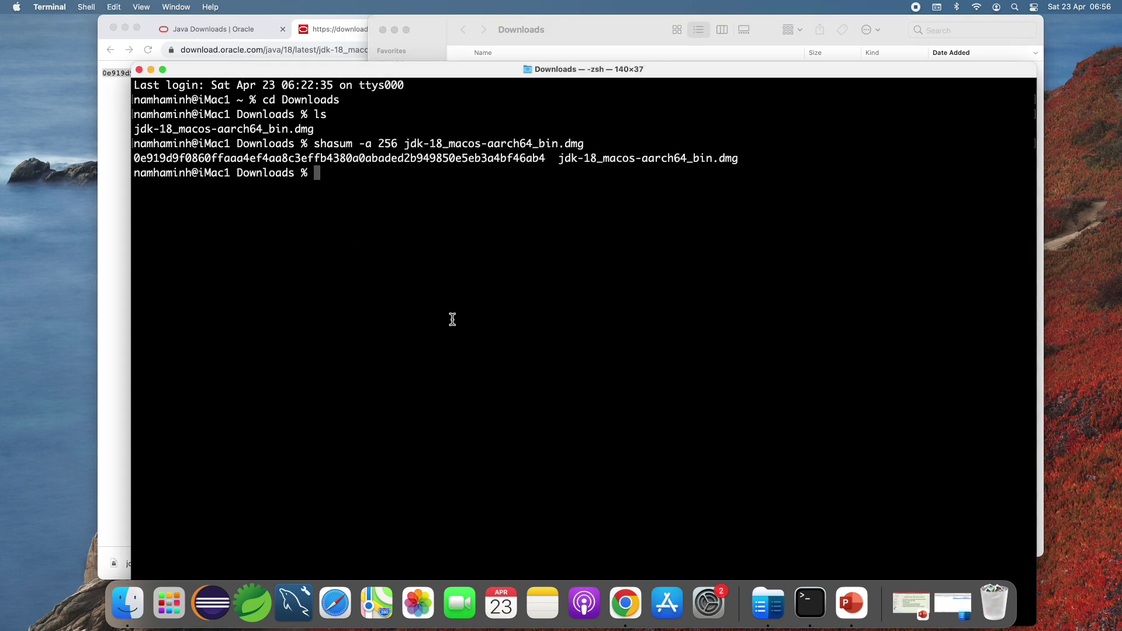
type("java -version")
key("Return")
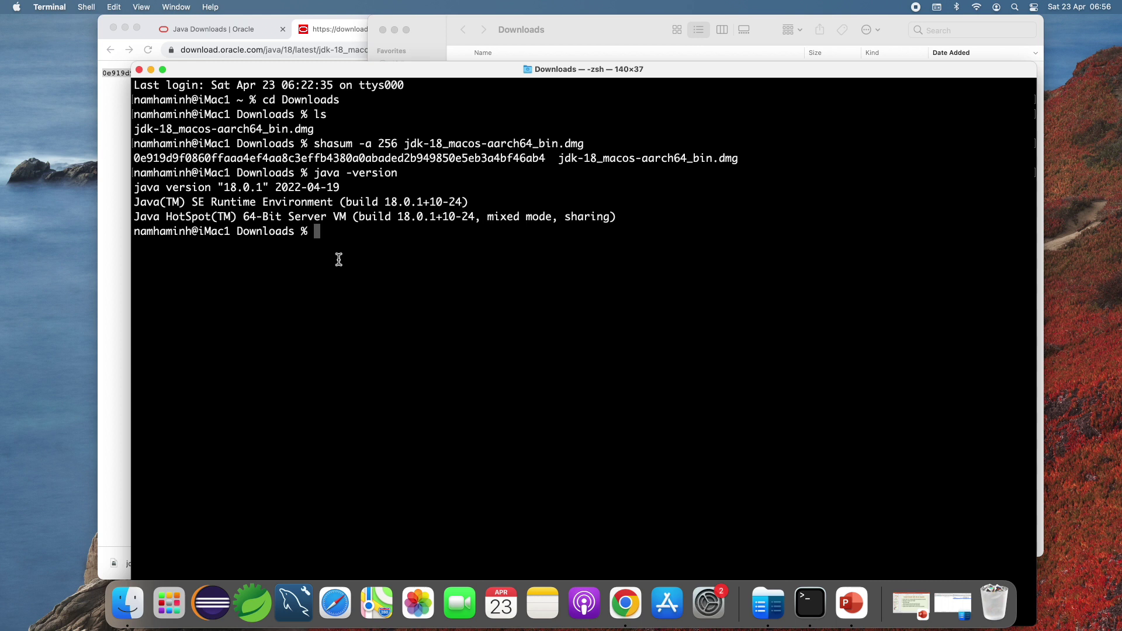
List the contents of the /Library folder
type("ls /")
type("Libarr")
key("BackSpace")
key("BackSpace")
type("ar")
key("Tab")
key("Return")
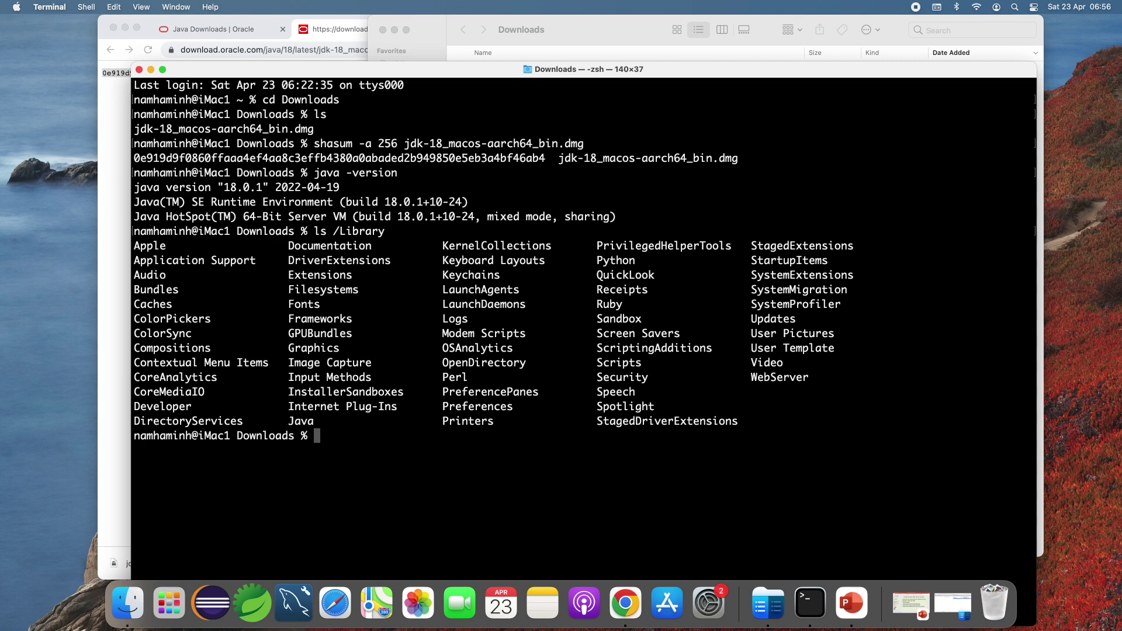
List /Library/Java, then /Library/Java/JavaVirtualMachines to find jdk-18.0.1.jdk
type("ls /Libra")
type("ry/Jav")
type("a")
key("Return")
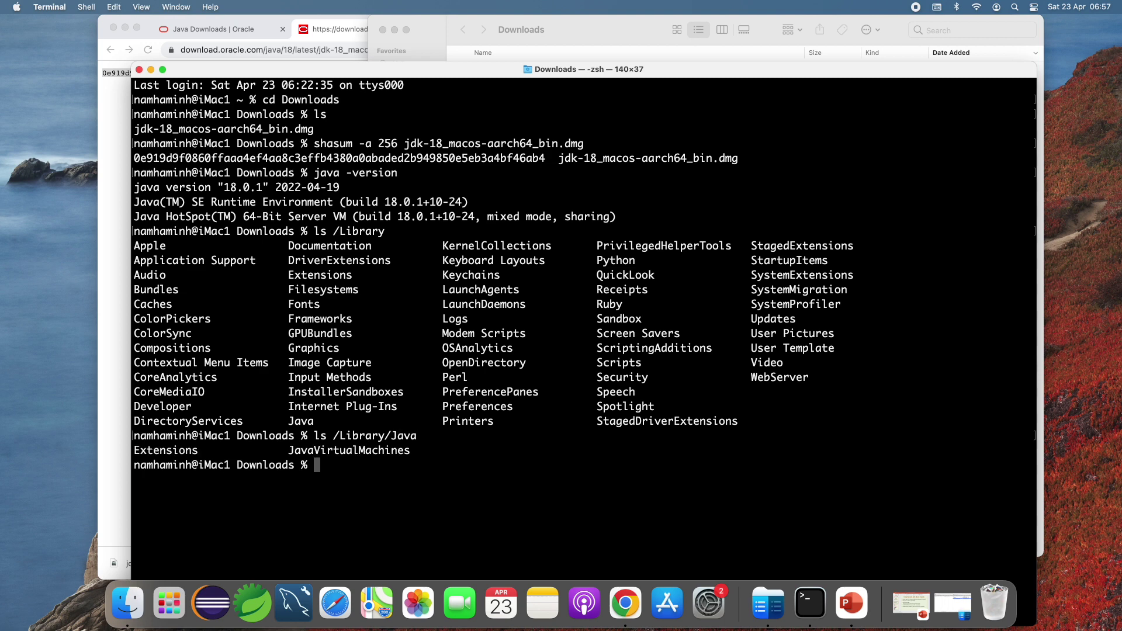
key("Up")
type(".ov")
key("BackSpace")
key("BackSpace")
key("BackSpace")
type("/Java")
key("Tab")
key("Return")
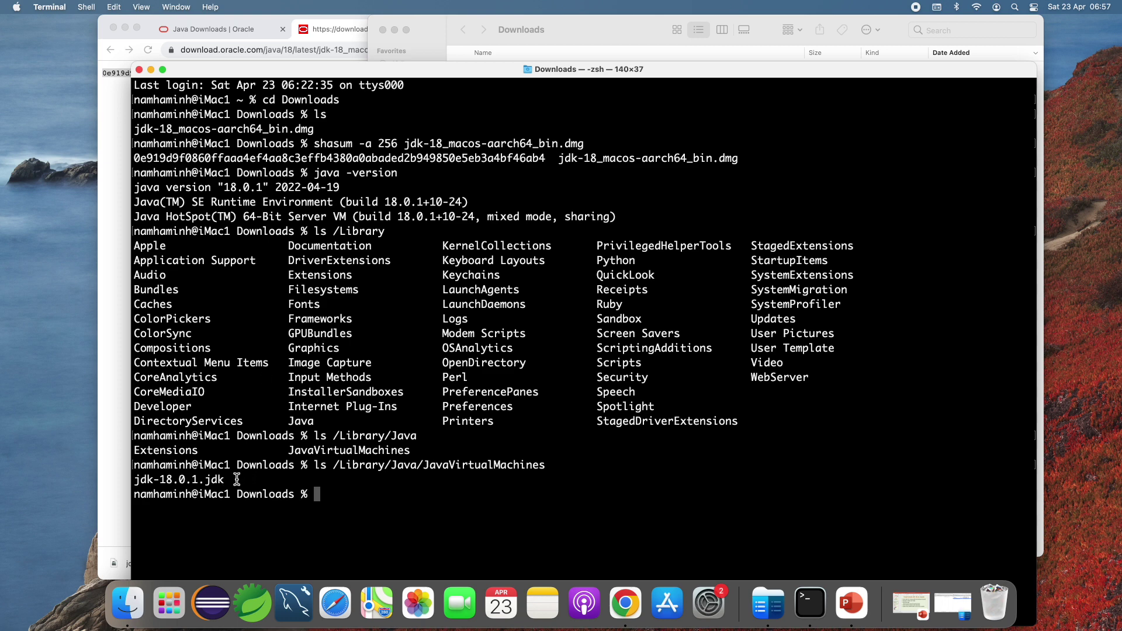
Highlight jdk-18.0.1.jdk and the JavaVirtualMachines path in the output, then deselect
left_click_drag(240, 480, 133, 479)
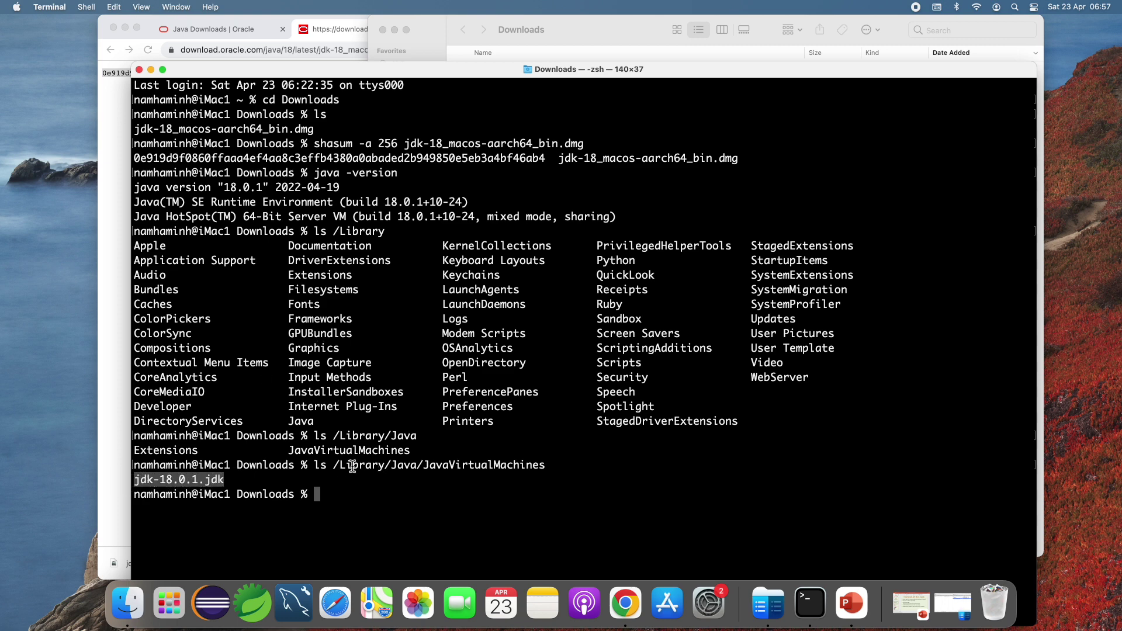
left_click_drag(335, 467, 544, 466)
left_click(352, 502)
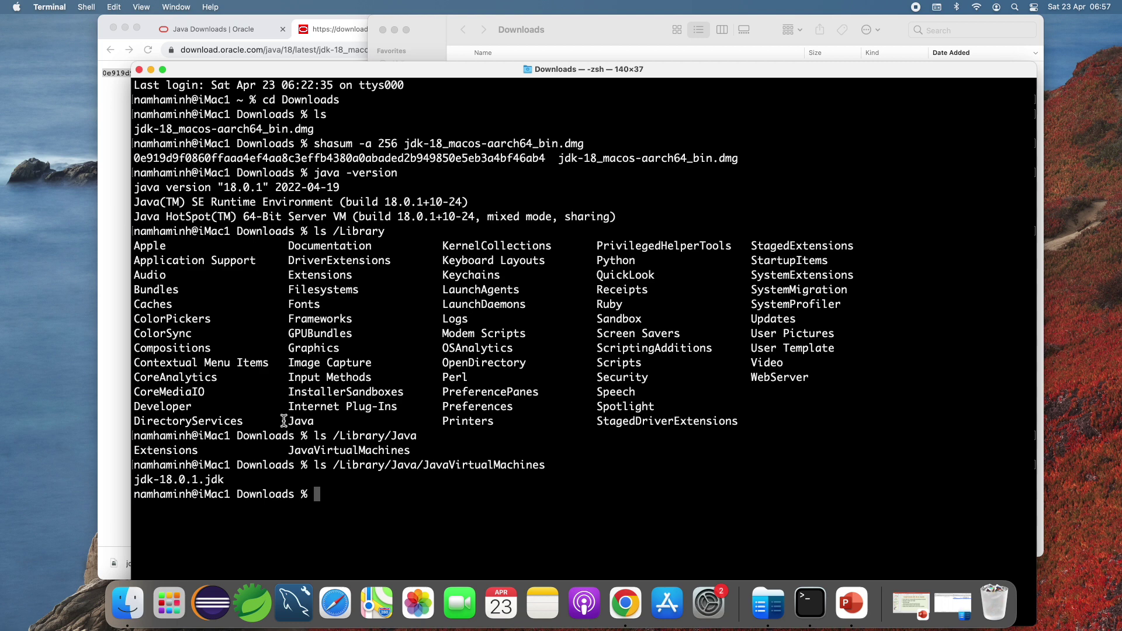
Run 'javac -version' in Terminal and confirm the compiler reports javac 18.0.1
type("javac -version")
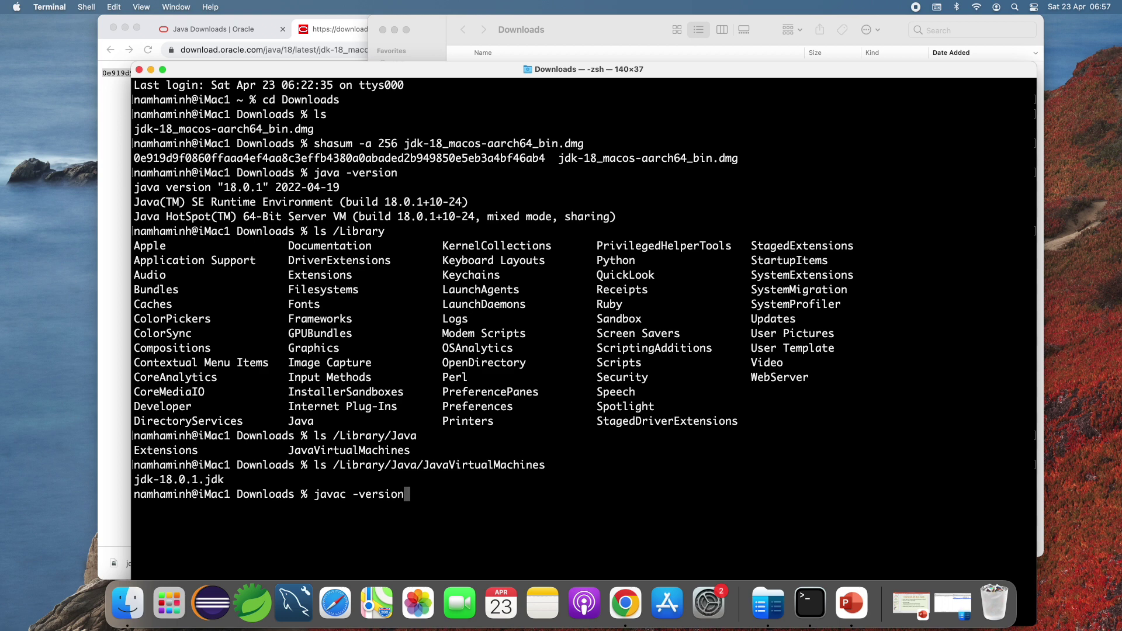
key("Return")
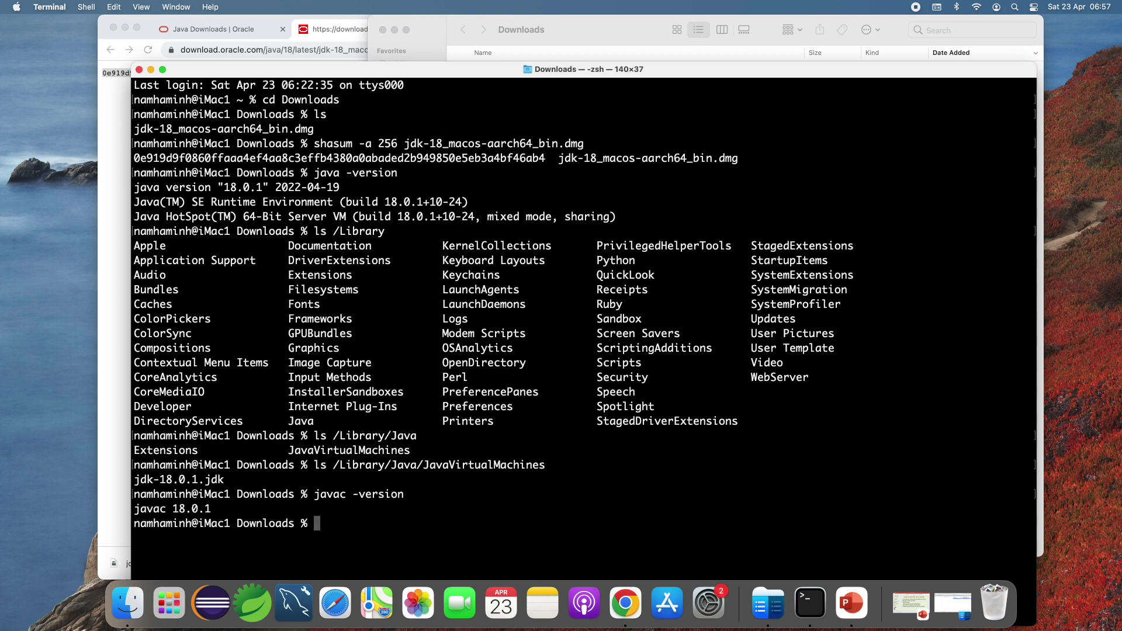